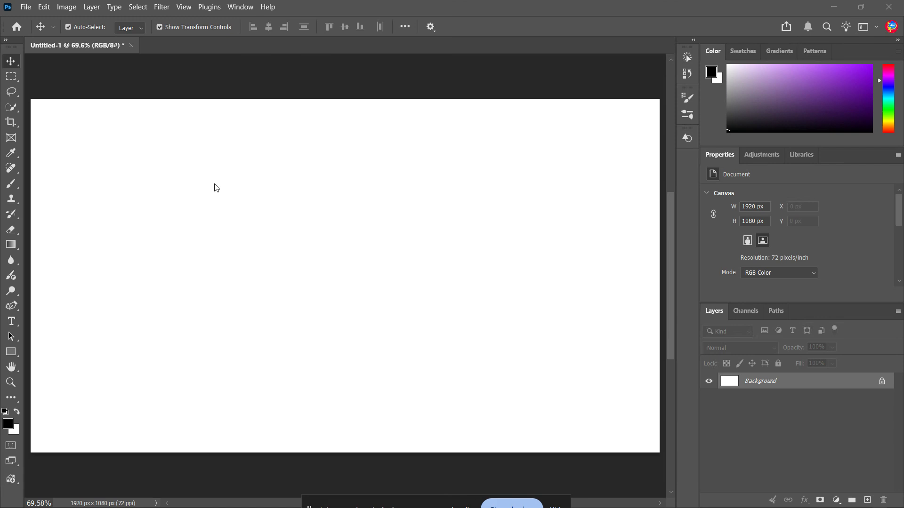
- Place monogatari_izanami.png from the cliparts folder in Pictures as an embedded image in the document
left_click(25, 10)
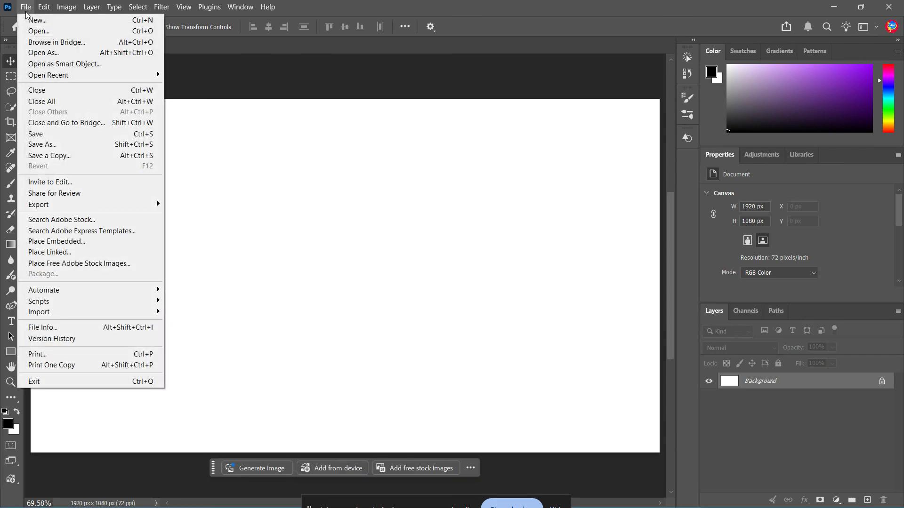
left_click(77, 241)
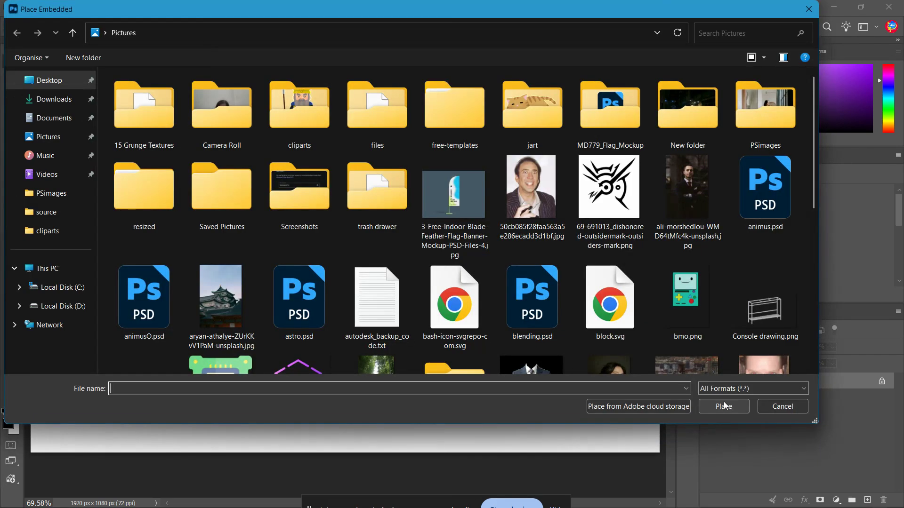
double_click(300, 131)
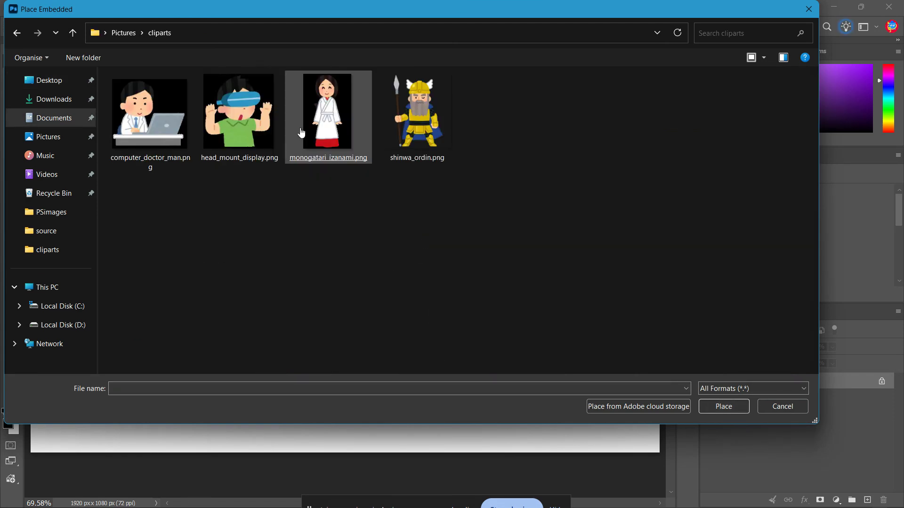
left_click(301, 133)
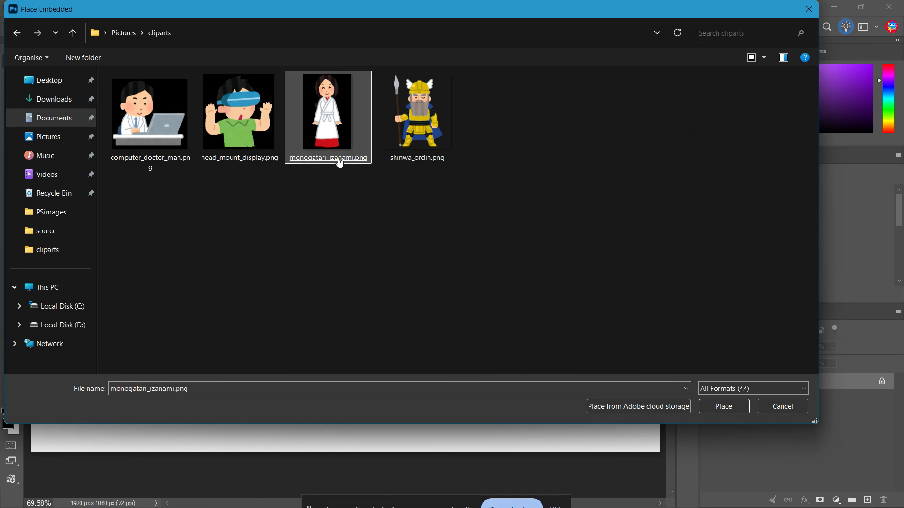
left_click(710, 408)
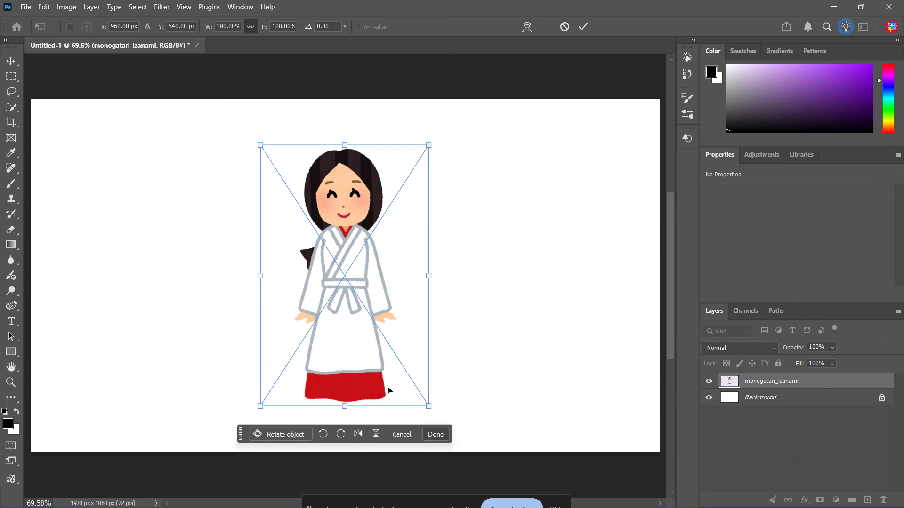
key("Return")
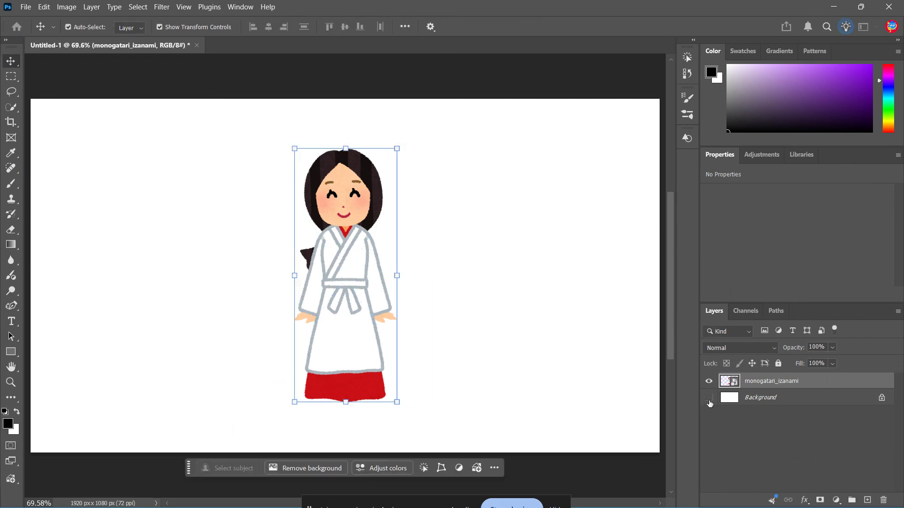
- Hide the Background layer, then move the clipart woman to the canvas's left side and enlarge her to about 110.5%
left_click(708, 398)
left_click_drag(369, 286, 103, 261)
left_click_drag(145, 372, 129, 344)
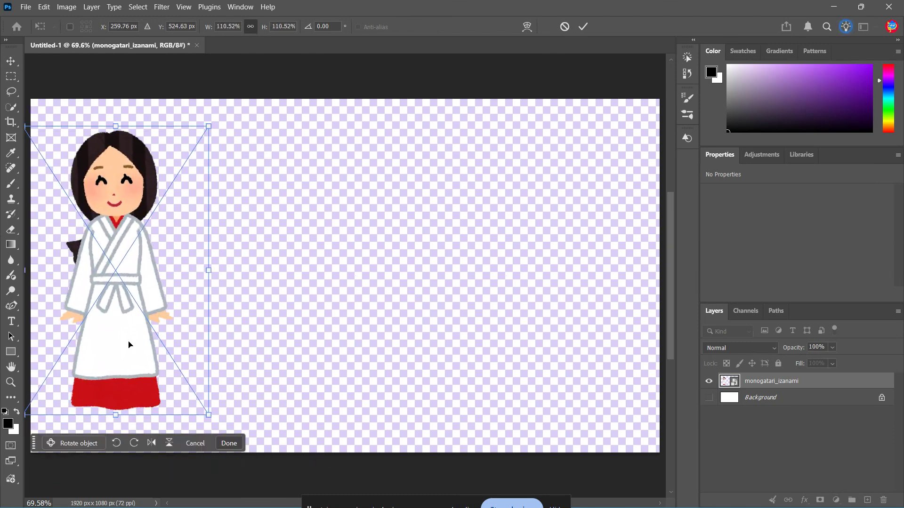
key("Return")
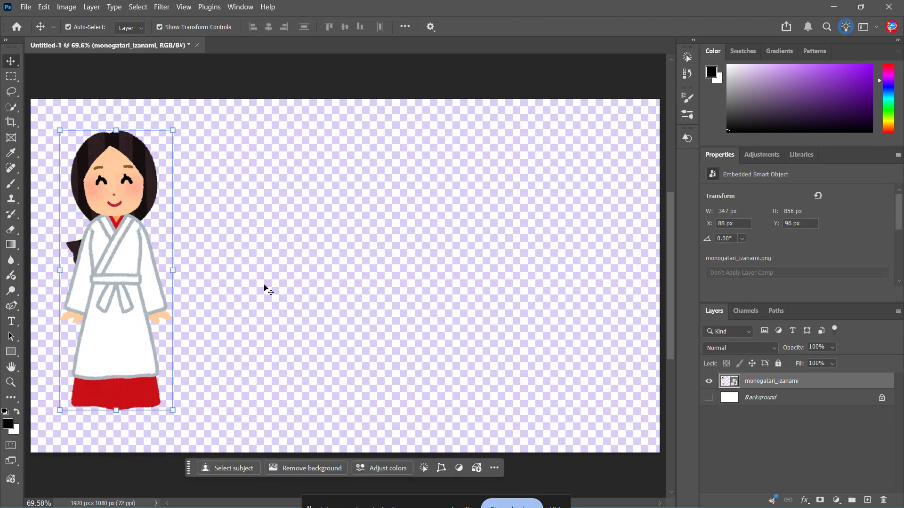
left_click(264, 288)
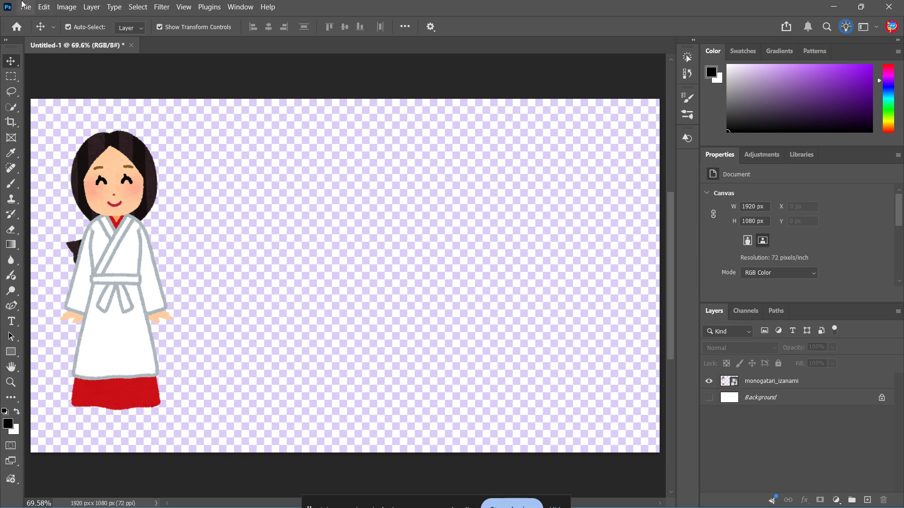
- Place the Unsplash street photo of the woman in a pink hat from the Pictures folder as an embedded image
left_click(25, 7)
left_click(98, 239)
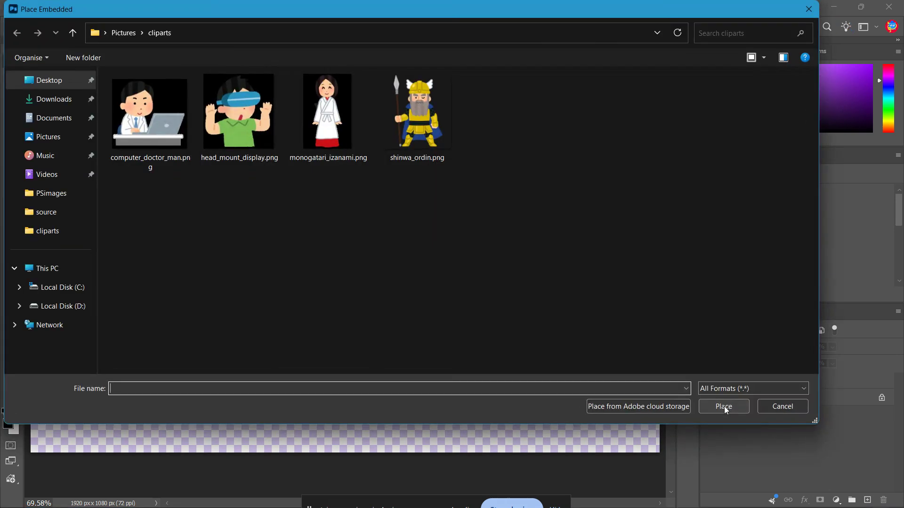
left_click(71, 103)
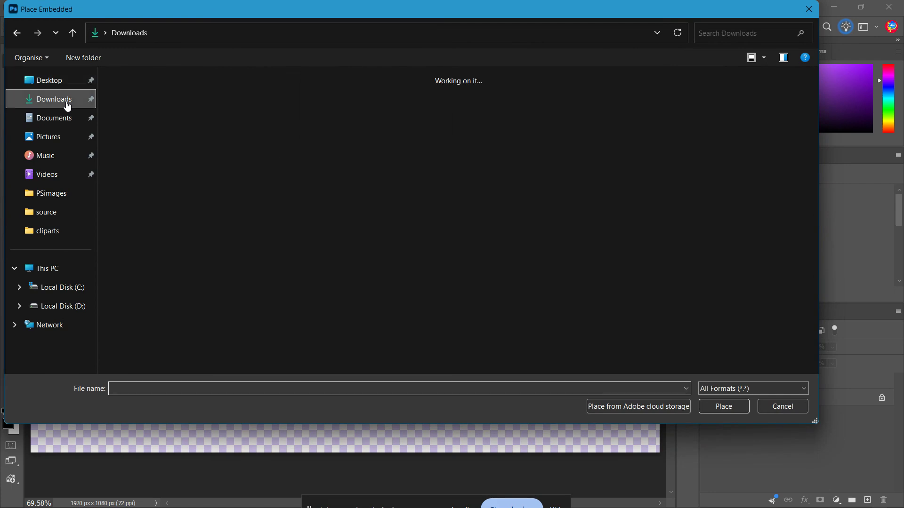
left_click(57, 118)
left_click(57, 137)
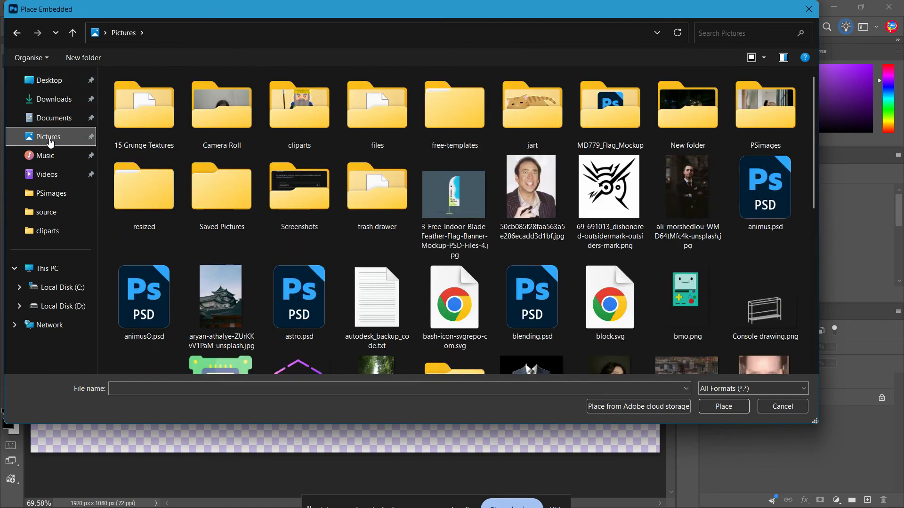
scroll(453, 262, "down", 10)
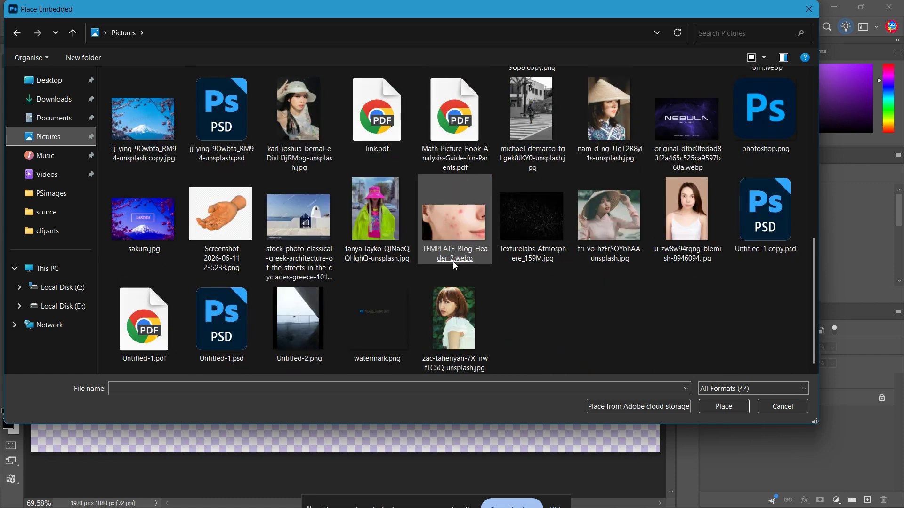
left_click(531, 258)
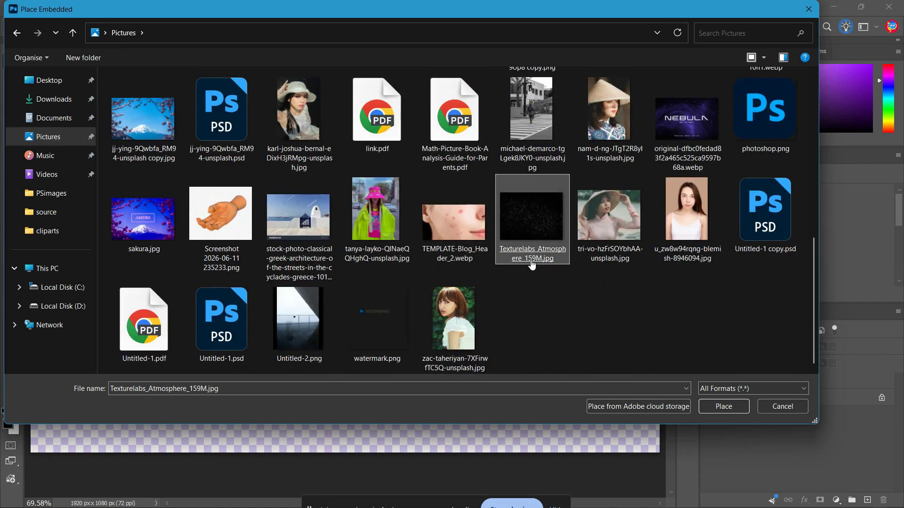
double_click(403, 234)
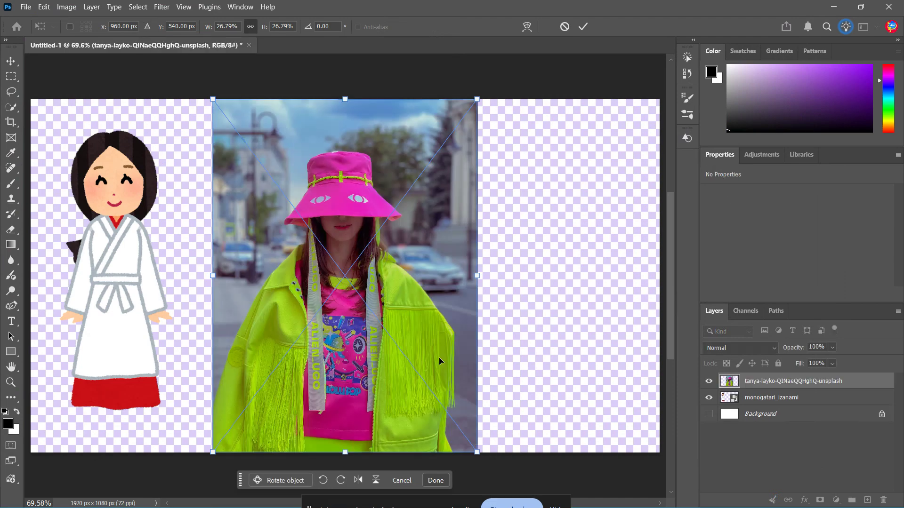
- Move the pink-hat photo right to a centre X of about 1252 px and rasterize its layer
left_click_drag(419, 312, 515, 311)
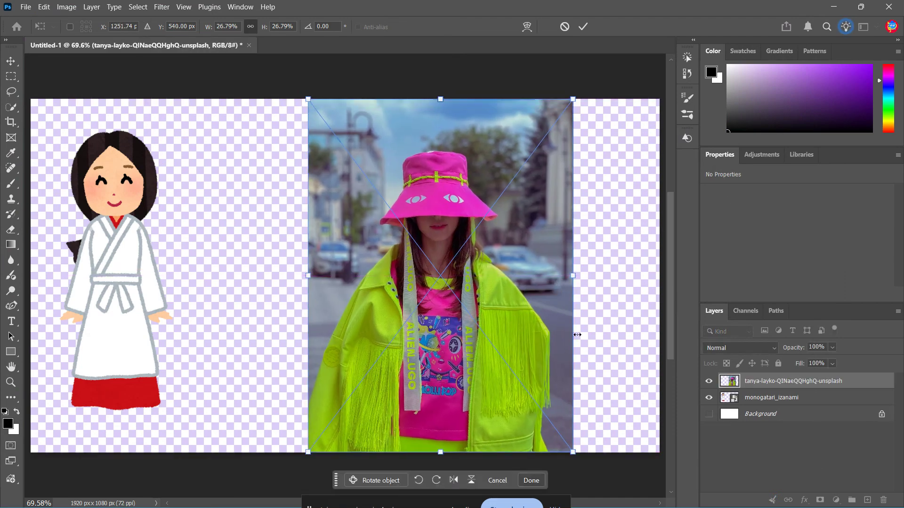
key("Return")
right_click(804, 383)
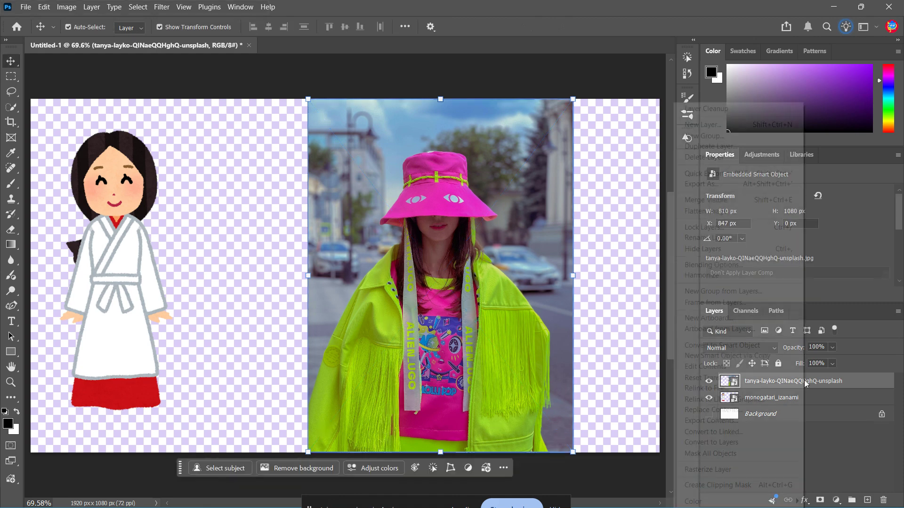
left_click(753, 470)
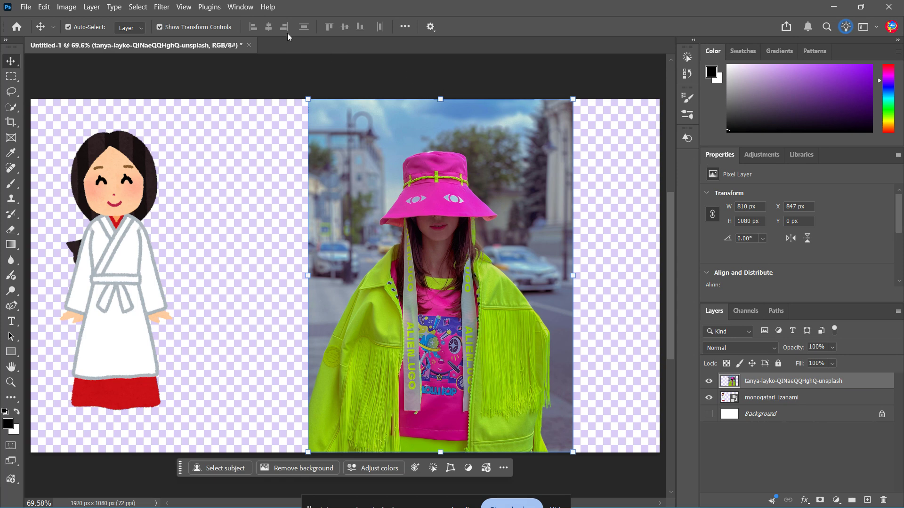
- Remove the background of the pink-hat photo layer using the Remove Background quick action
left_click(247, 5)
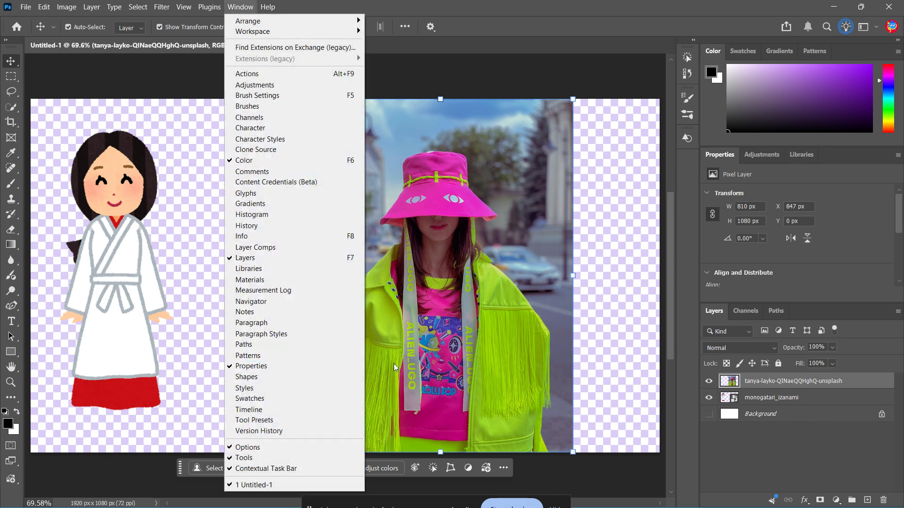
left_click(846, 214)
scroll(889, 245, "down", 5)
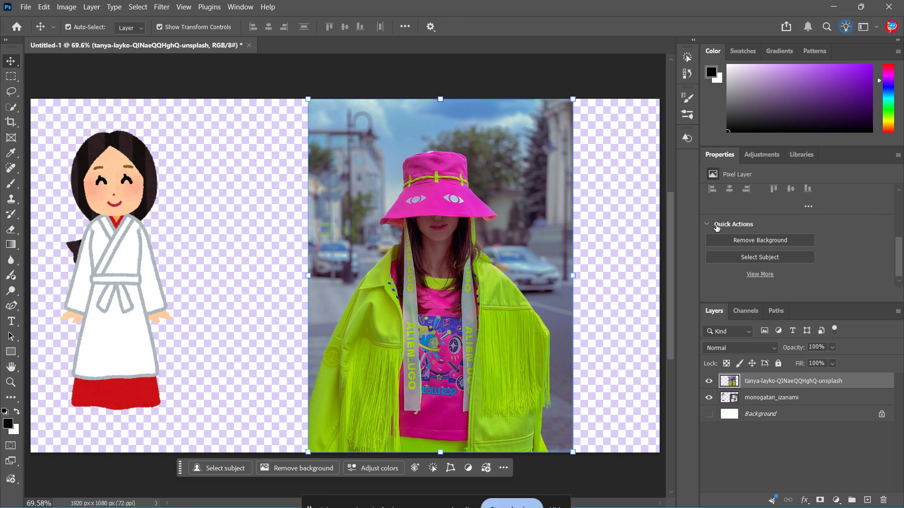
left_click(777, 244)
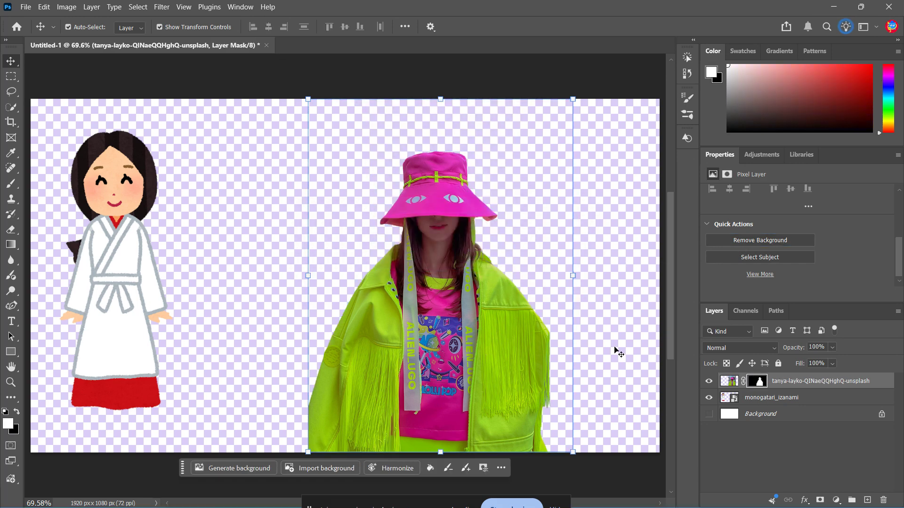
left_click(615, 348)
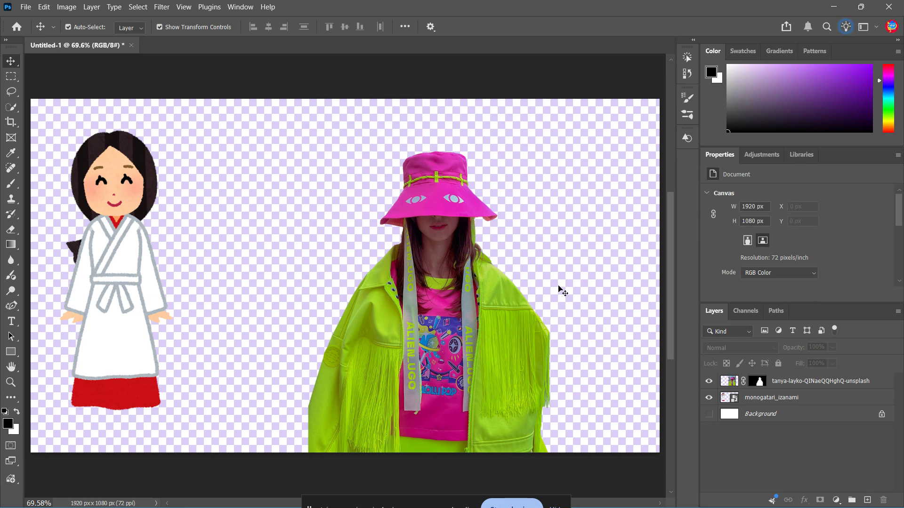
- Move the cut-out woman in the pink hat straight up to a Y position of about -101 px
left_click(474, 212)
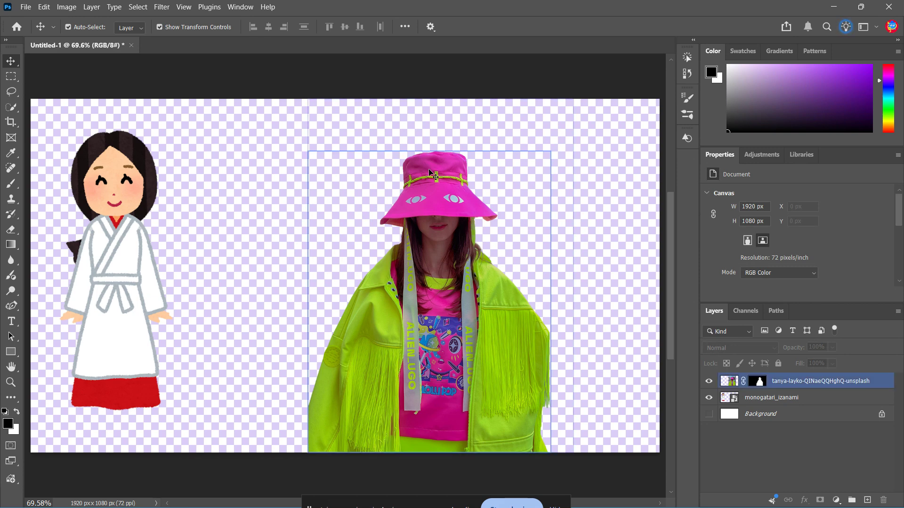
left_click(330, 285)
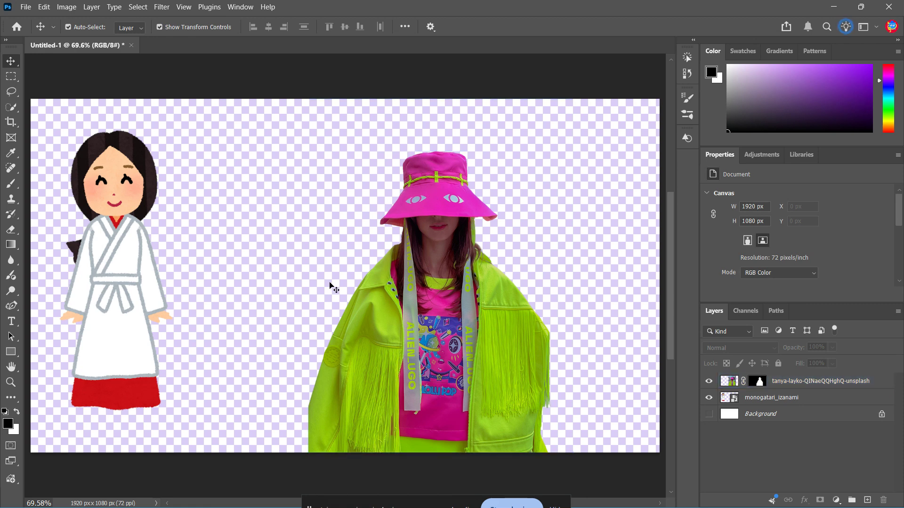
left_click(444, 384)
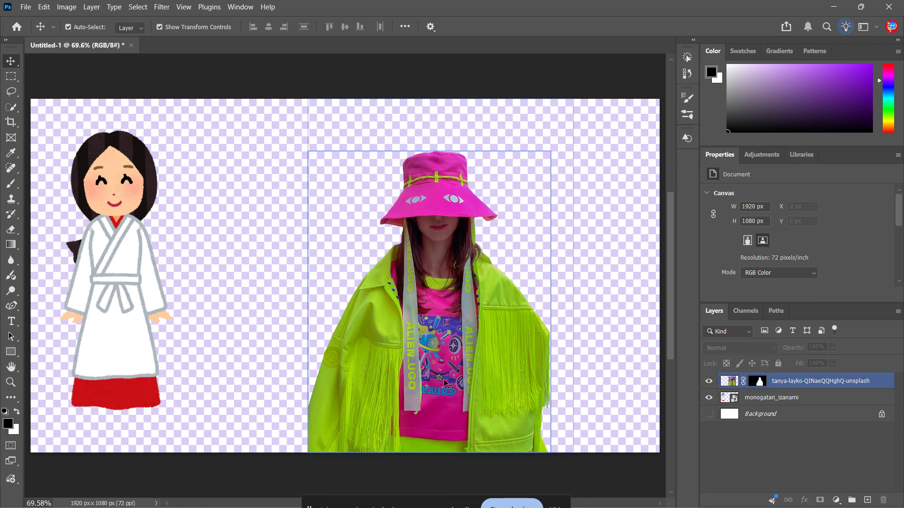
left_click_drag(445, 384, 442, 346)
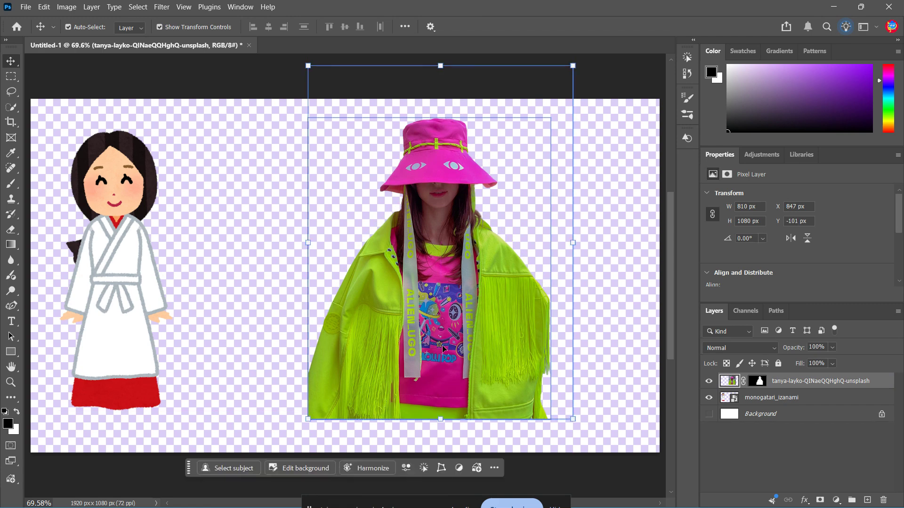
left_click(616, 351)
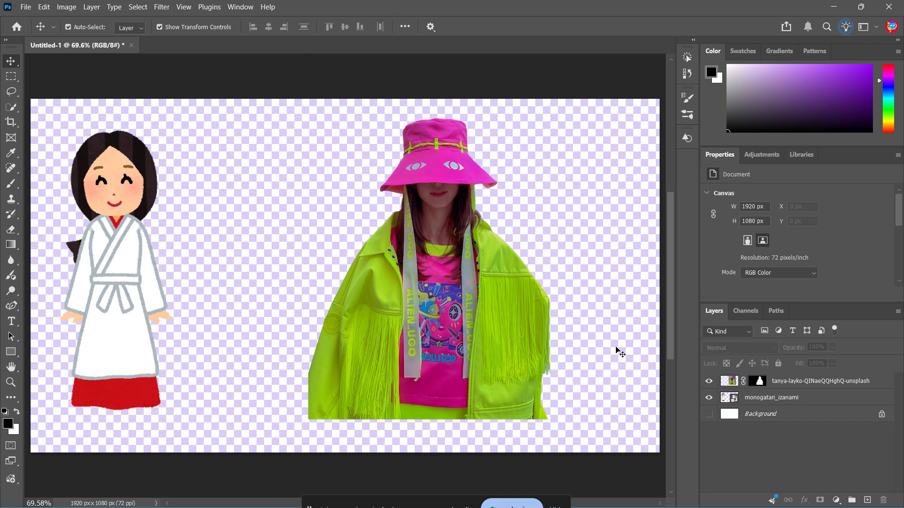
left_click(757, 384)
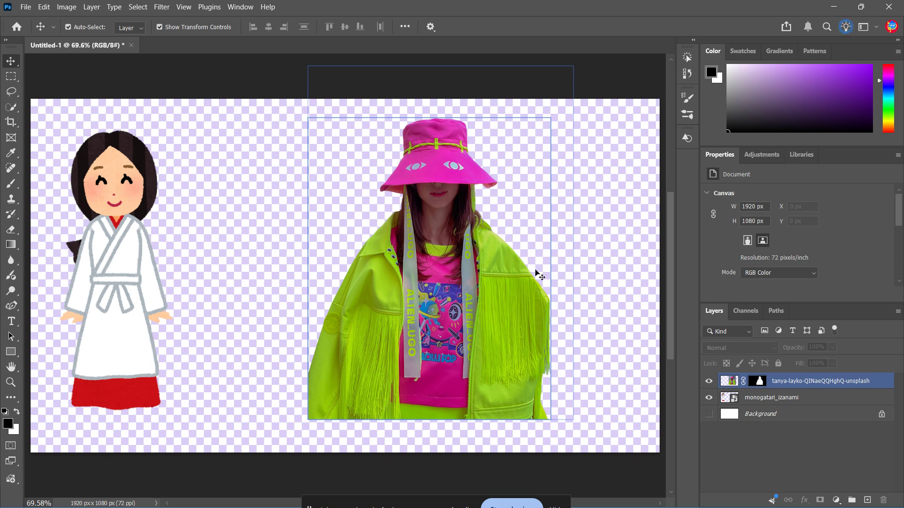
left_click(529, 256)
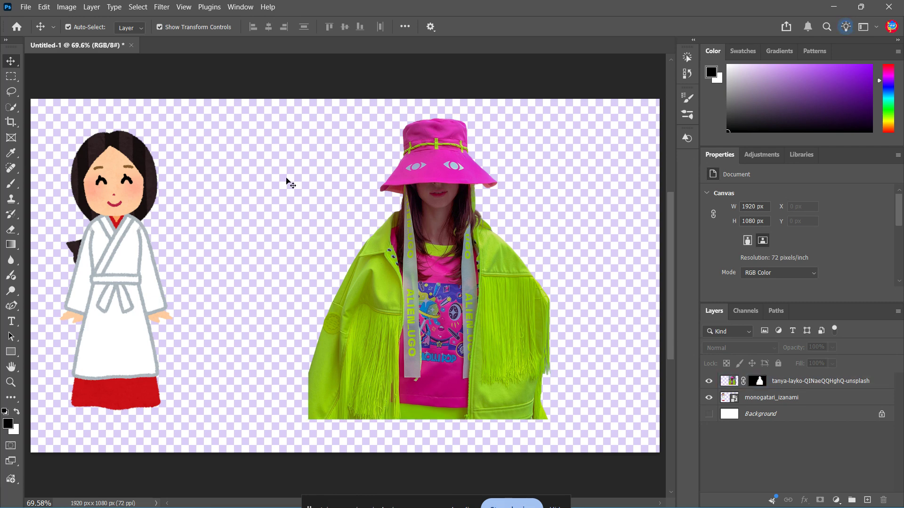
- Activate the Quick Selection tool and undo the cut-out's move and background removal
left_click(17, 112)
left_click(44, 119)
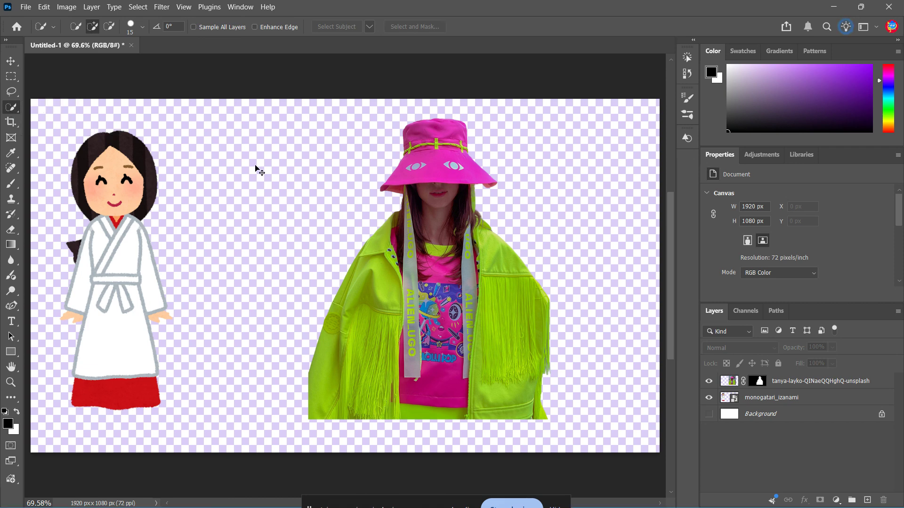
key("ctrl+z")
key("ctrl+z")
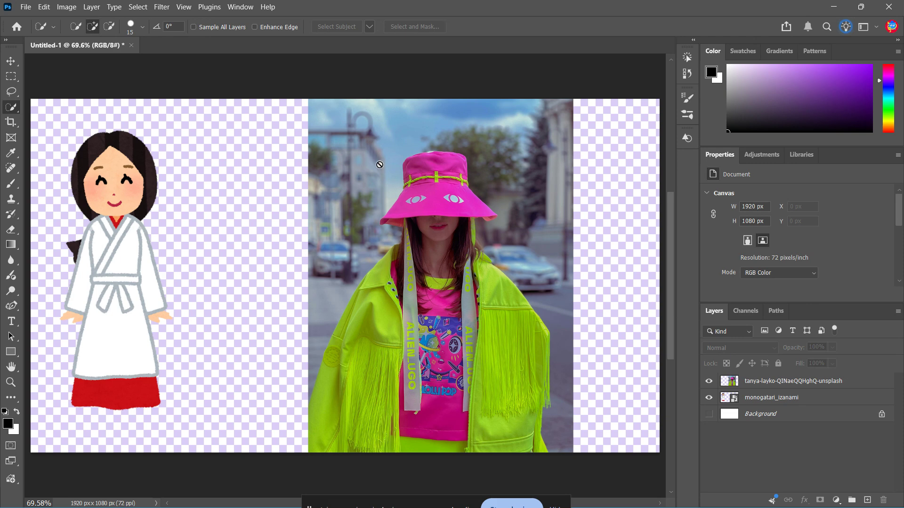
- Select the woman in the photo layer, including her hat, face, hair and jacket, with the Quick Selection tool
left_click(773, 382)
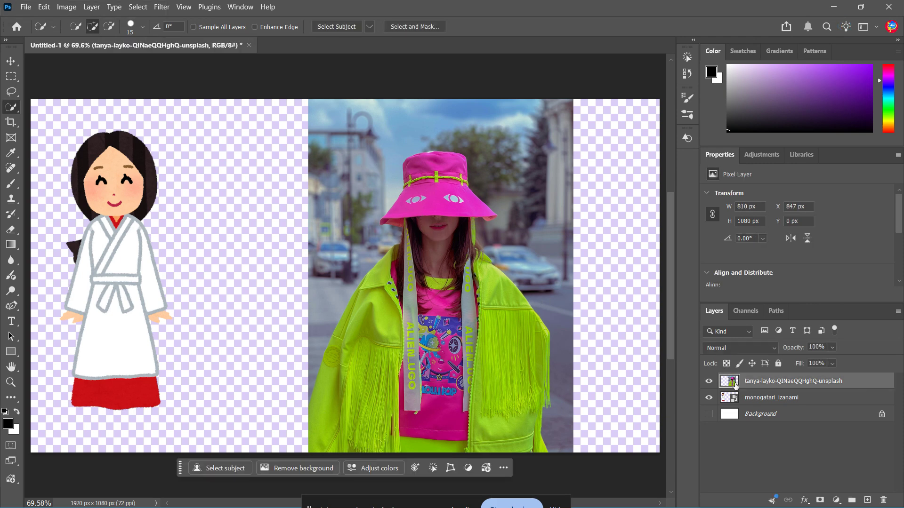
left_click_drag(336, 437, 351, 379)
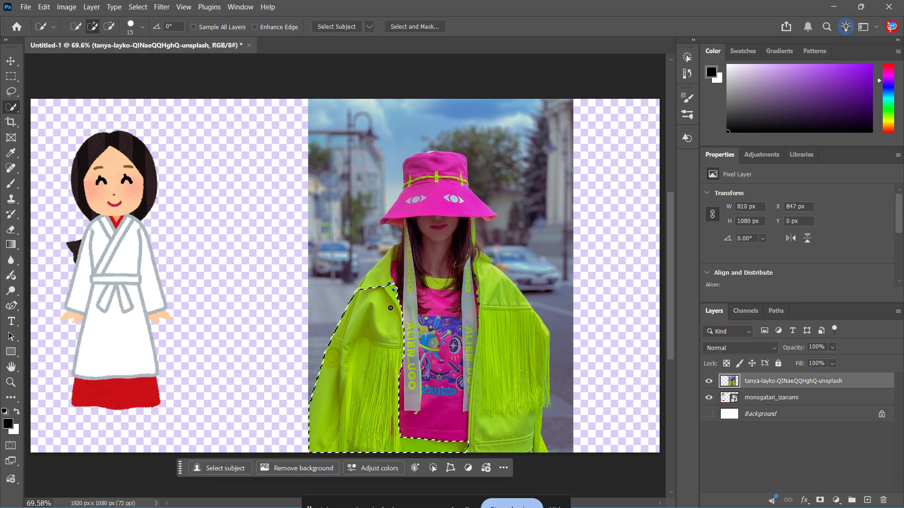
left_click_drag(390, 308, 433, 248)
left_click_drag(437, 215, 438, 192)
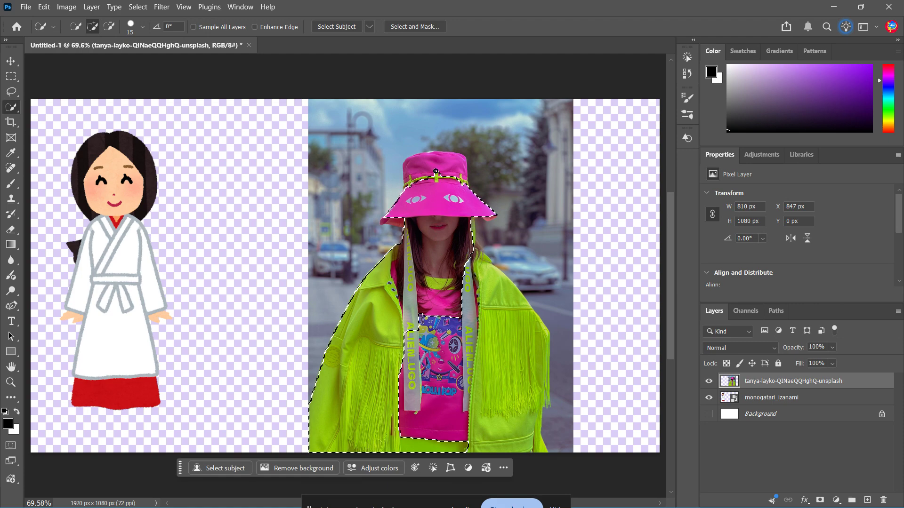
left_click(395, 218)
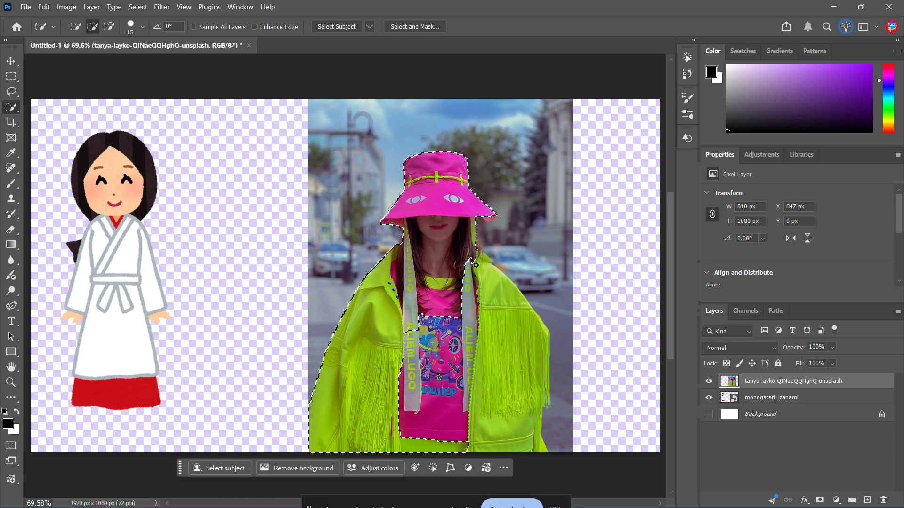
left_click(488, 278)
left_click_drag(488, 278, 525, 377)
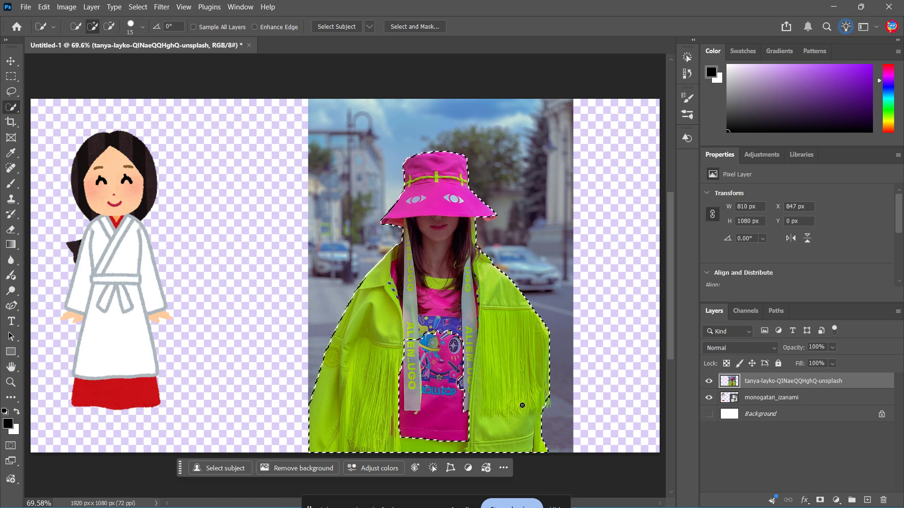
mouse_move(511, 409)
left_mouse_down()
mouse_move(486, 413)
mouse_move(494, 351)
left_mouse_up()
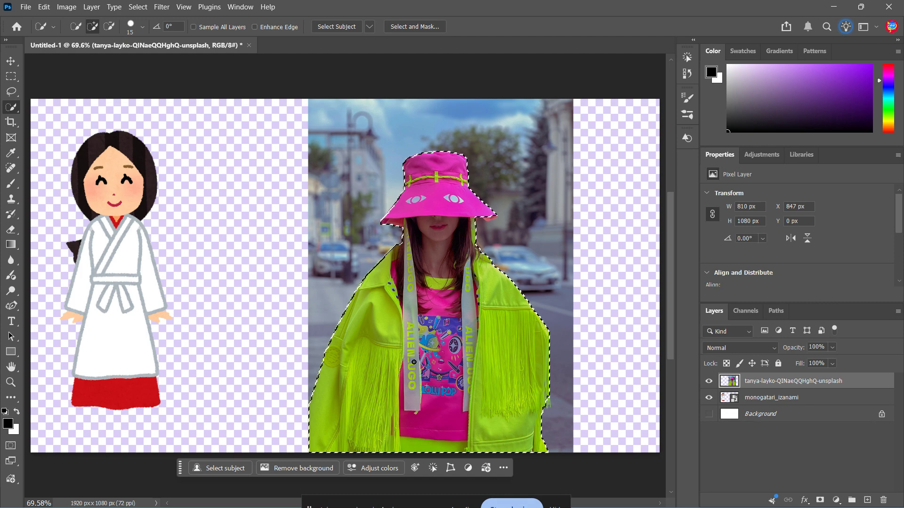
key("alt")
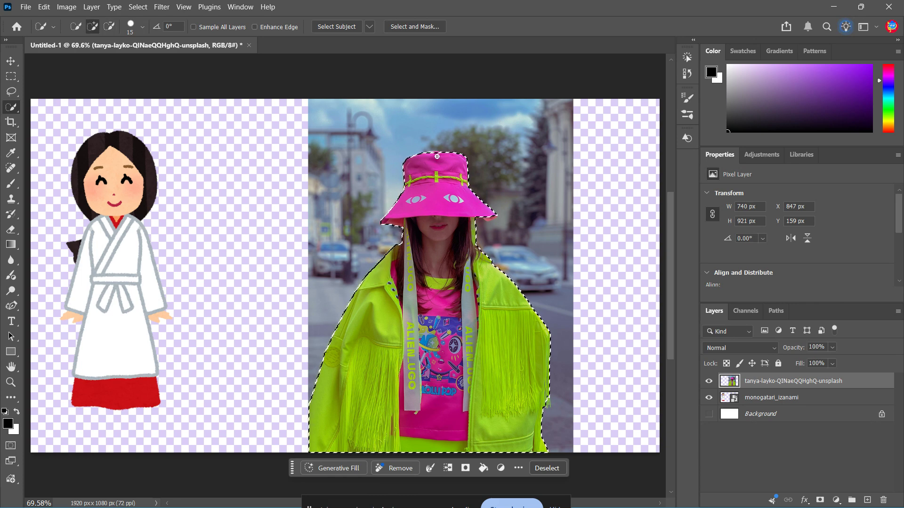
- Add a layer mask to the photo layer from the selection of the woman
scroll(437, 158, "up", 1)
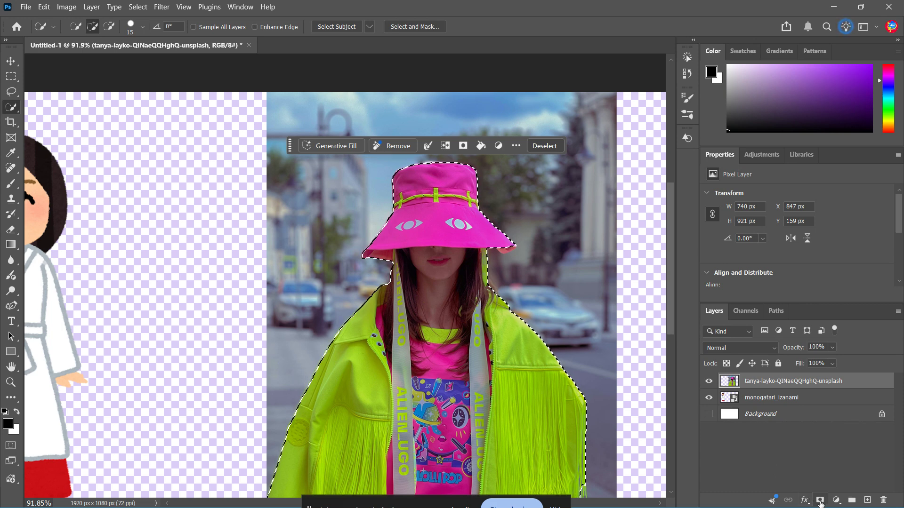
left_click(820, 501)
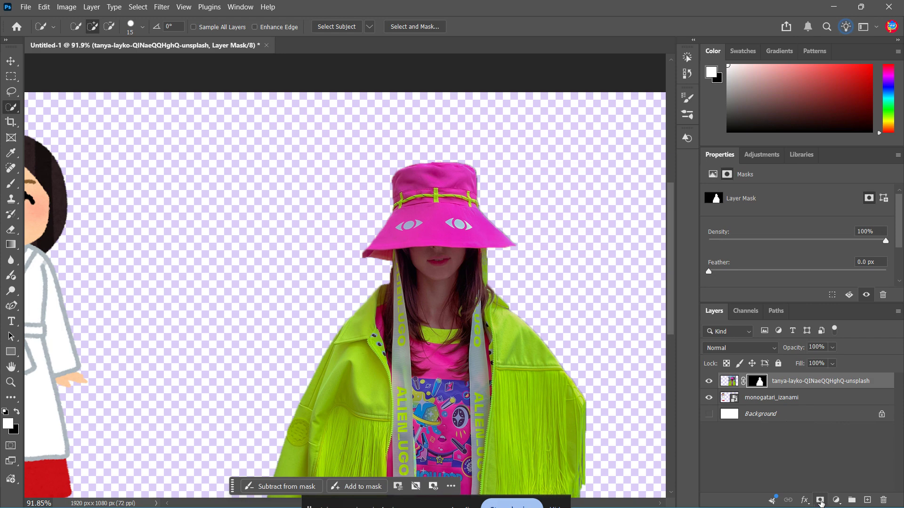
scroll(582, 335, "down", 3)
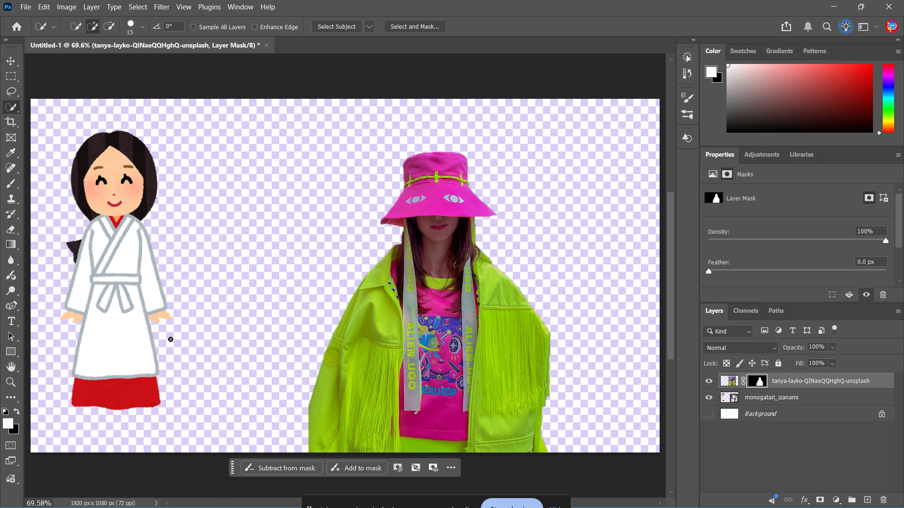
- Brush the layer mask at 21% opacity with white along the woman's outline, and with black (000000) over her hat and face
key("b")
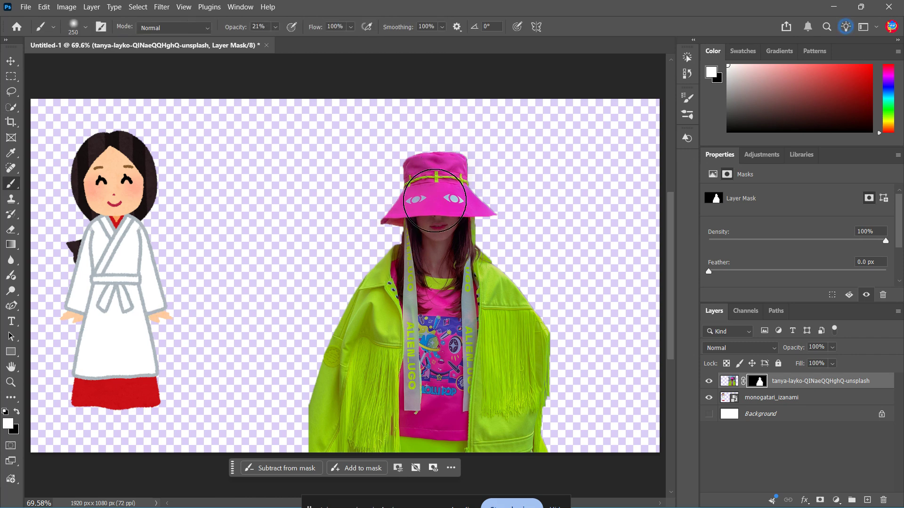
mouse_move(381, 246)
left_mouse_down()
mouse_move(362, 272)
mouse_move(463, 195)
mouse_move(559, 347)
left_mouse_up()
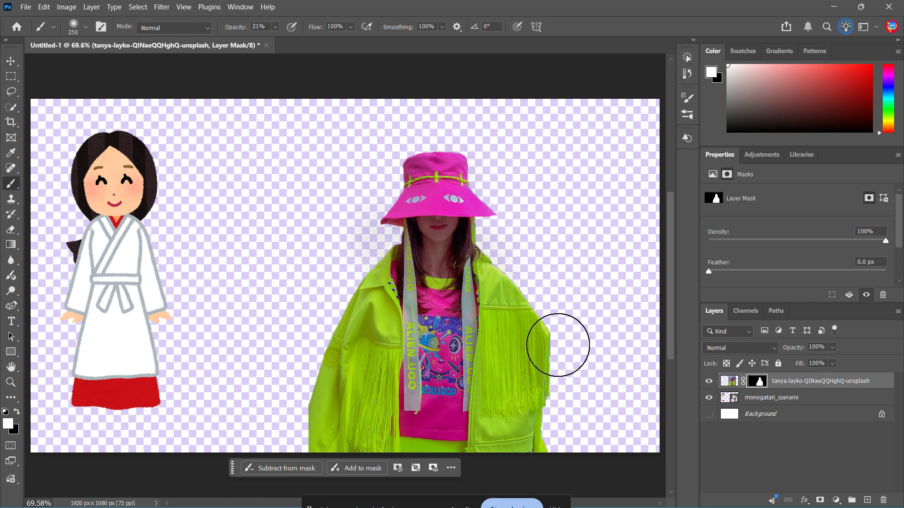
left_click(9, 424)
type("000000")
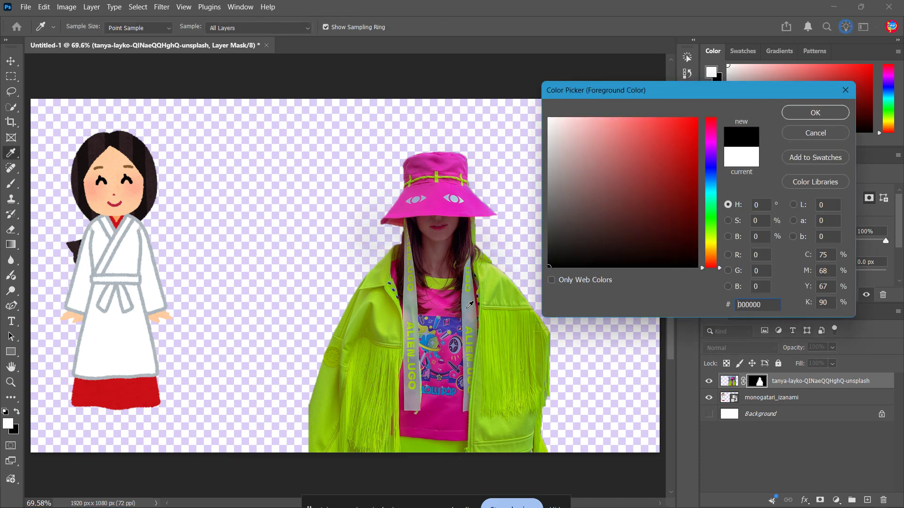
left_click(829, 117)
mouse_move(459, 151)
left_mouse_down()
mouse_move(495, 239)
mouse_move(402, 186)
mouse_move(414, 263)
mouse_move(469, 325)
mouse_move(414, 325)
left_mouse_up()
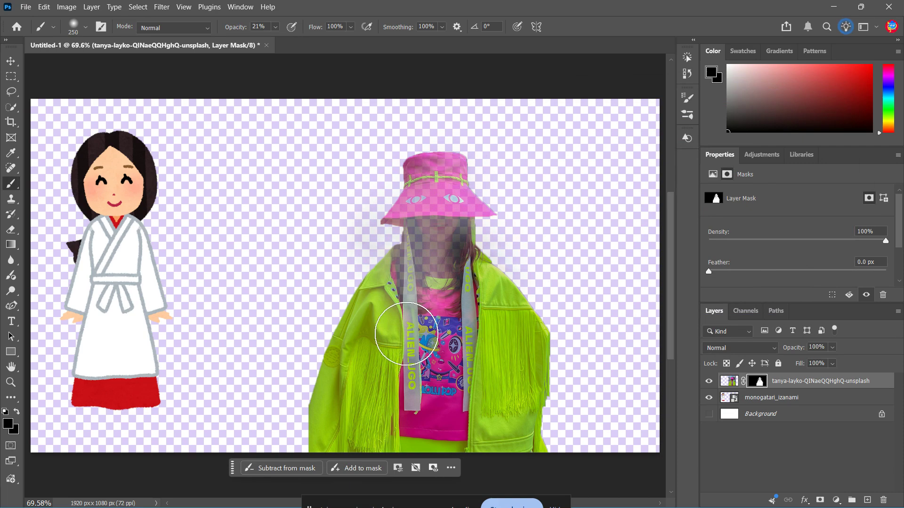
- Paint the mask with white (ffffff) at 100% brush opacity over the hat and face and around the woman's outline, then deselect the layer
left_click(7, 425)
type("ffffff")
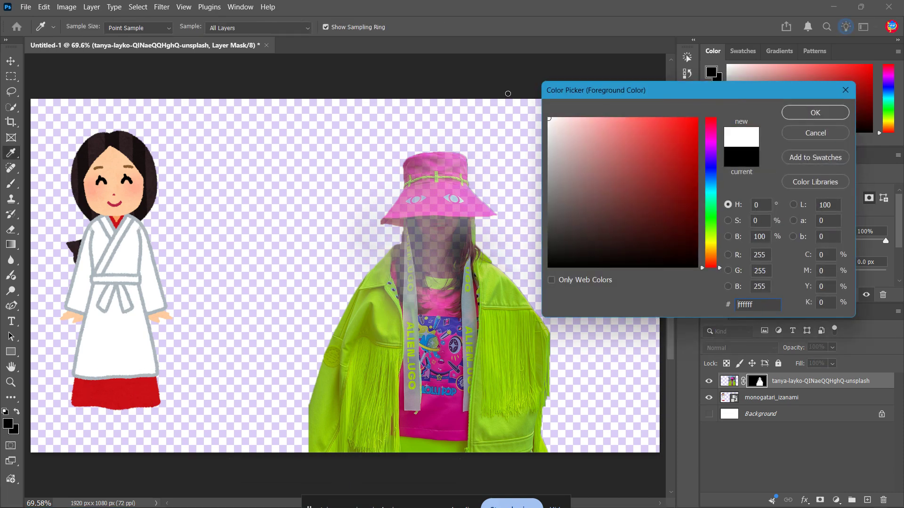
left_click(815, 113)
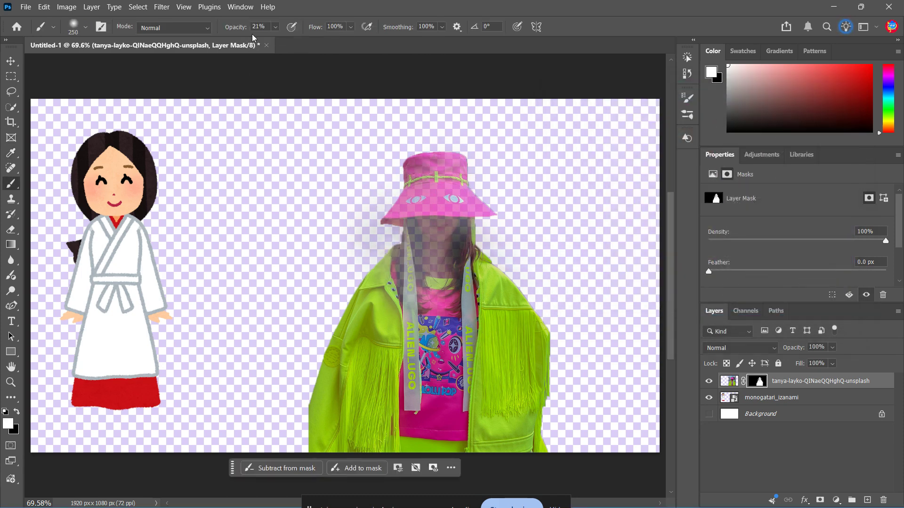
left_click(276, 27)
left_click_drag(306, 42, 327, 41)
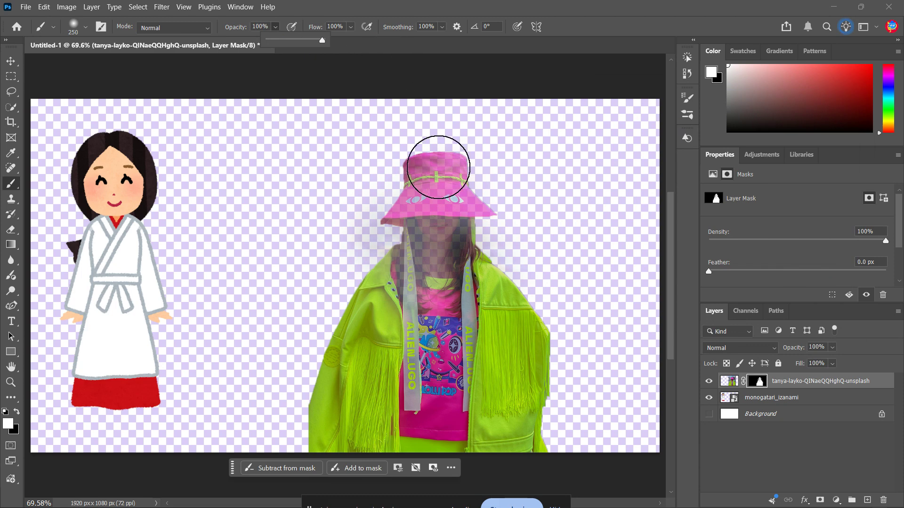
mouse_move(434, 165)
left_mouse_down()
mouse_move(429, 291)
mouse_move(440, 182)
left_mouse_up()
mouse_move(407, 353)
left_mouse_down()
mouse_move(353, 278)
mouse_move(322, 356)
mouse_move(371, 226)
mouse_move(303, 370)
mouse_move(290, 448)
left_mouse_up()
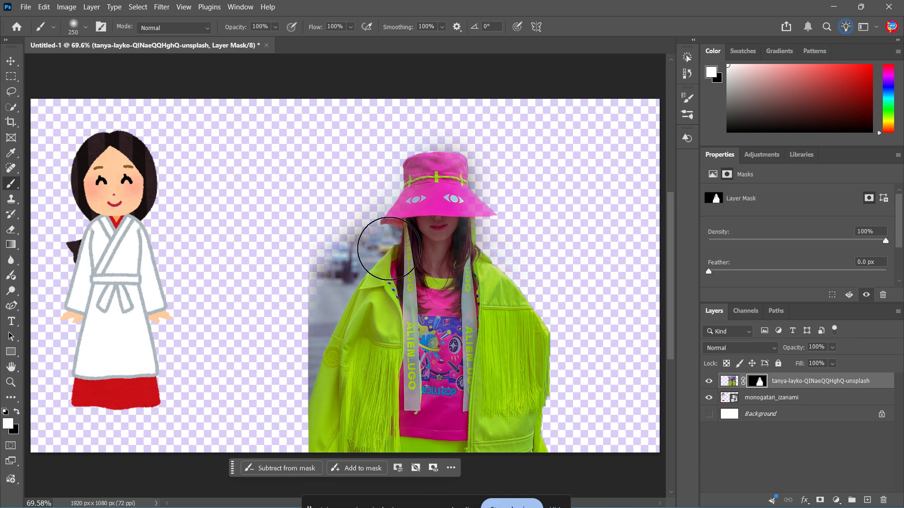
mouse_move(506, 236)
left_mouse_down()
mouse_move(571, 429)
mouse_move(553, 392)
mouse_move(541, 440)
mouse_move(525, 327)
mouse_move(456, 165)
mouse_move(419, 160)
mouse_move(383, 218)
left_mouse_up()
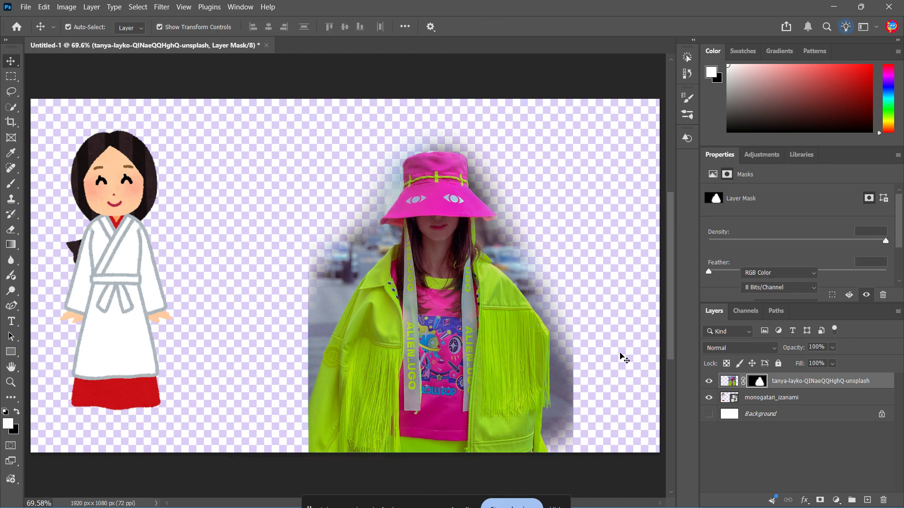
left_click(620, 354)
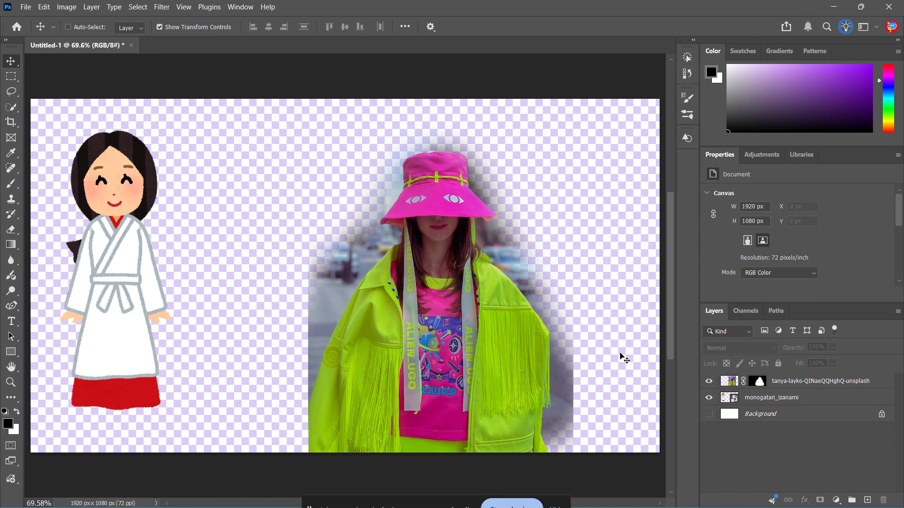